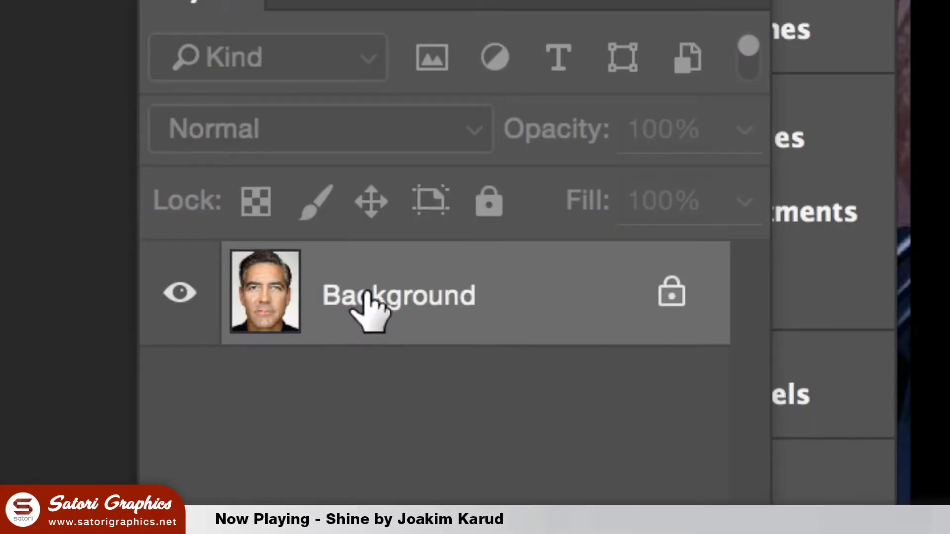
- Double-click the portrait's locked Background layer to open the New Layer dialog
double_click(366, 296)
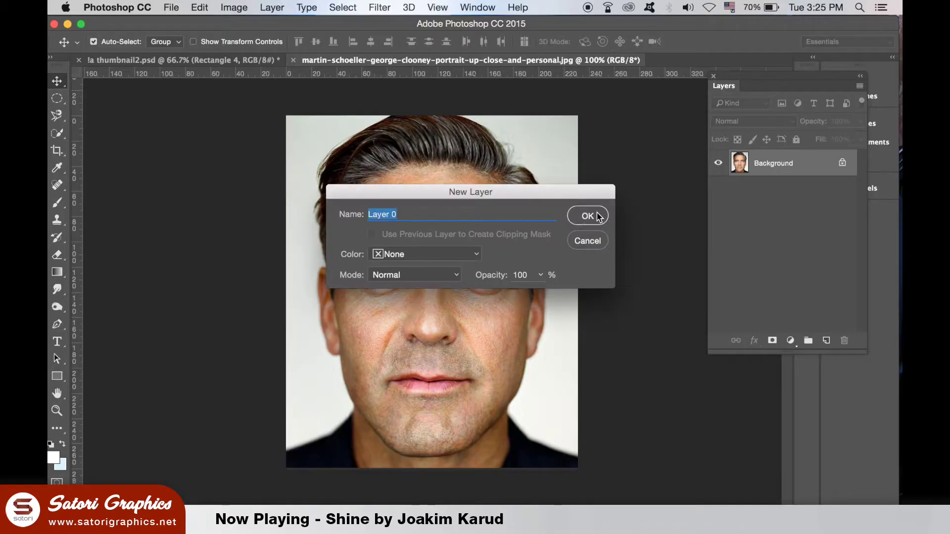
- Make the portrait Layer 0 and quick-select the light background right of the face
left_click(588, 216)
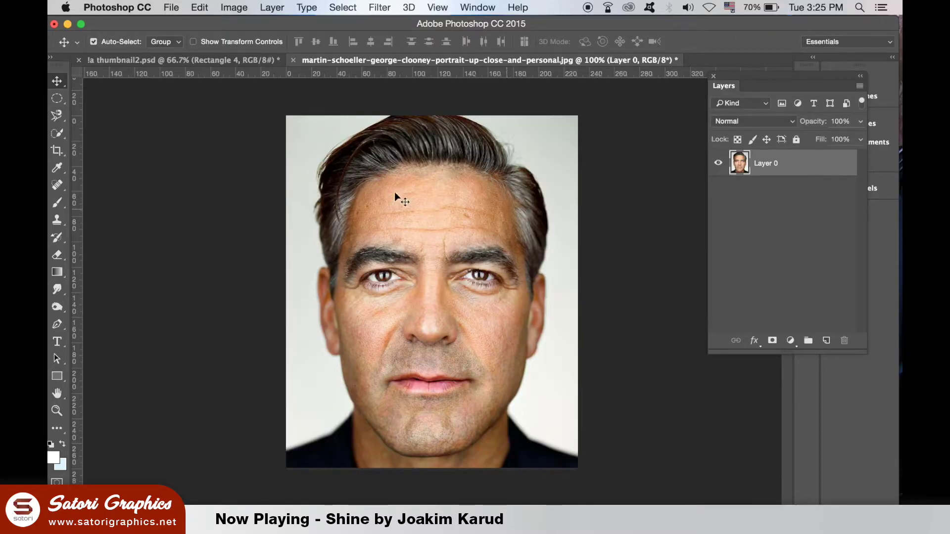
left_click(57, 134)
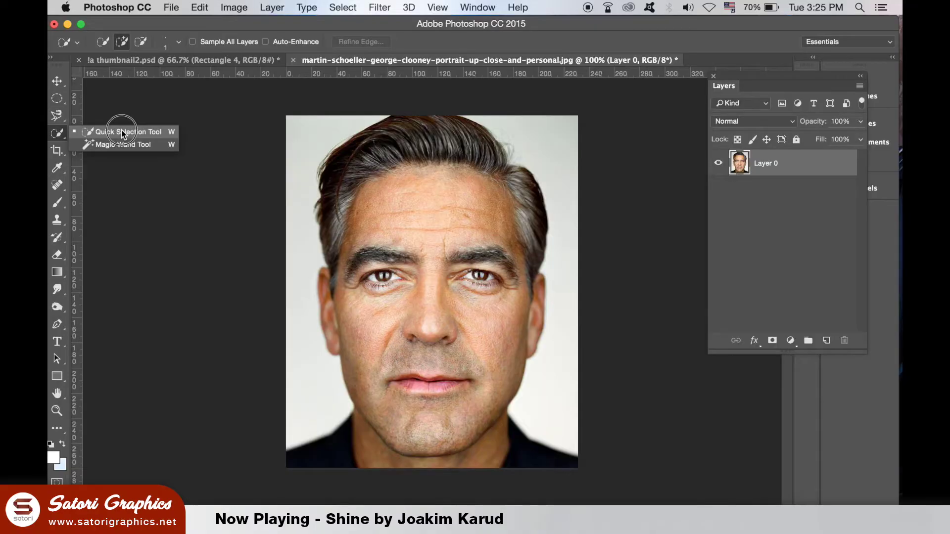
left_click(483, 208)
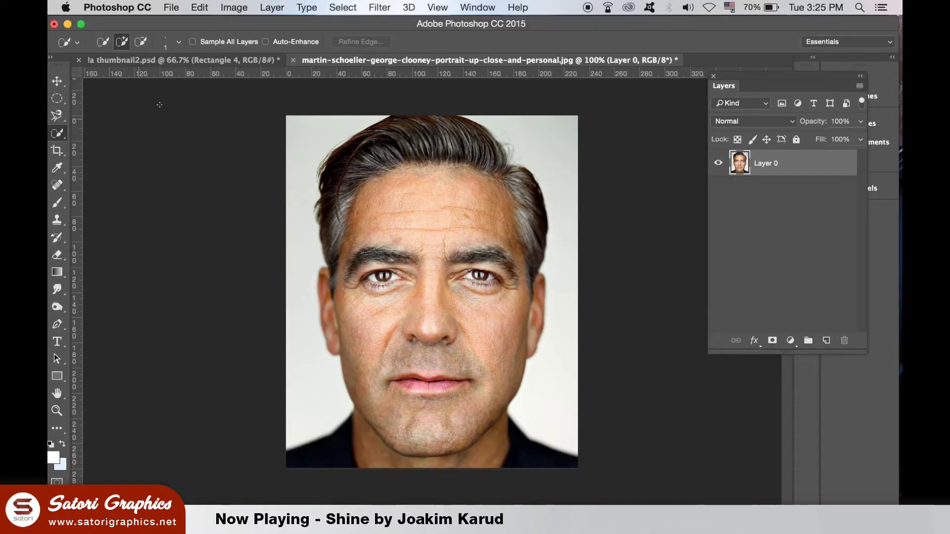
left_click(178, 42)
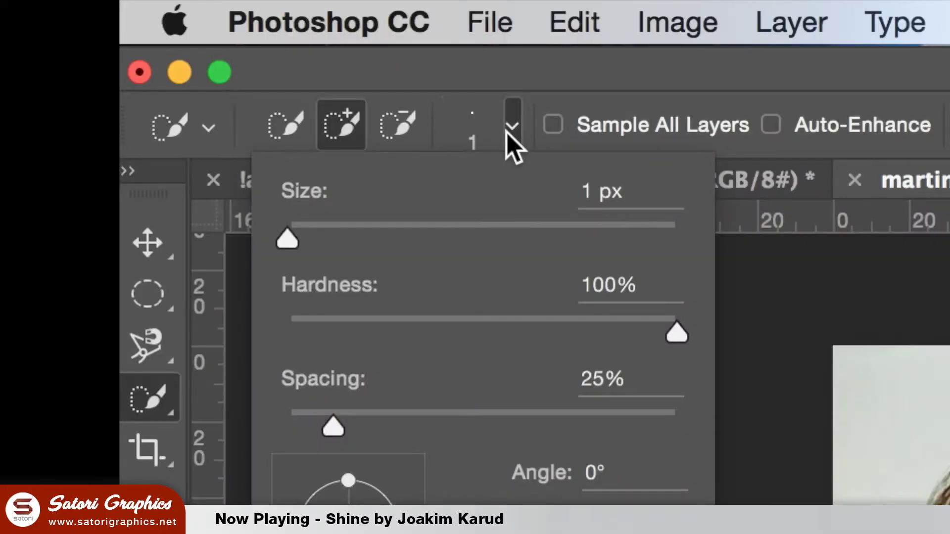
left_click(508, 135)
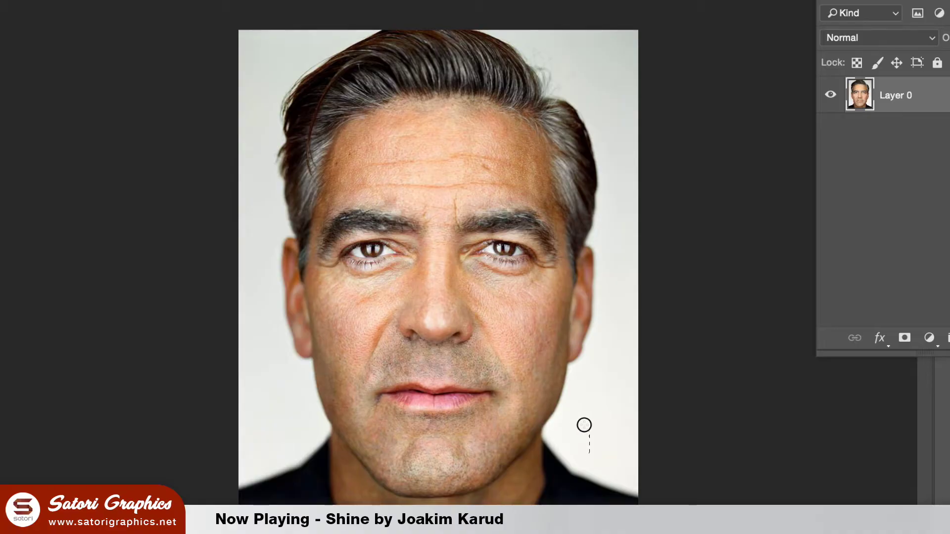
mouse_move(561, 431)
left_mouse_down()
mouse_move(553, 430)
mouse_move(600, 391)
left_mouse_up()
mouse_move(606, 337)
left_mouse_down()
mouse_move(604, 224)
mouse_move(596, 228)
mouse_move(607, 165)
mouse_move(581, 104)
left_mouse_up()
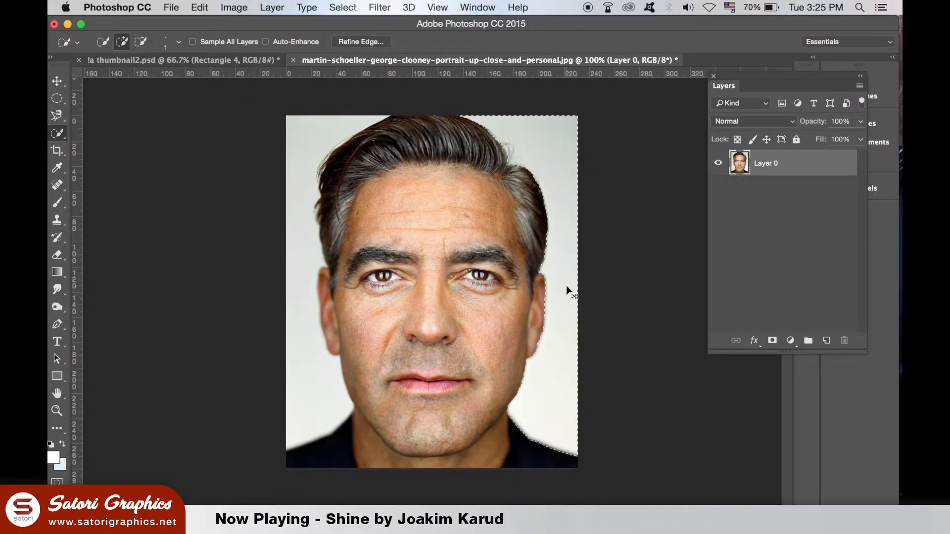
- Zoom in and subtract hair areas to refine the background selection edge
key("super+plus")
key("super+plus")
scroll(418, 411, "up", 10)
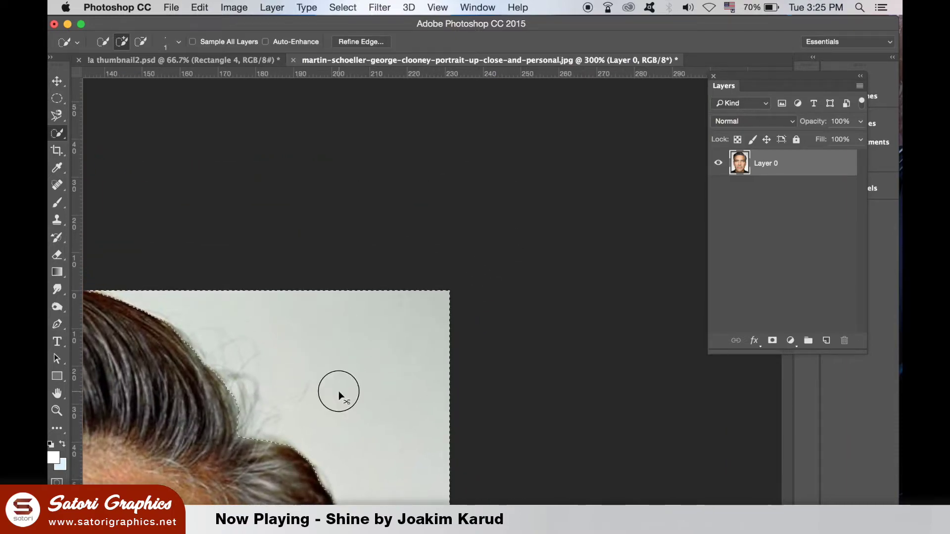
scroll(386, 265, "down", 5)
scroll(391, 263, "left", 2)
scroll(395, 260, "down", 2)
scroll(396, 259, "left", 3)
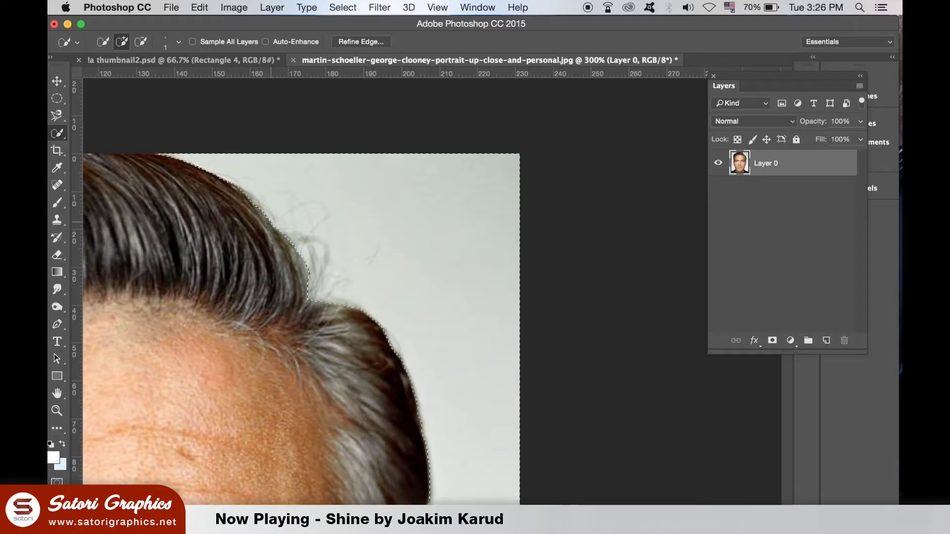
key("alt")
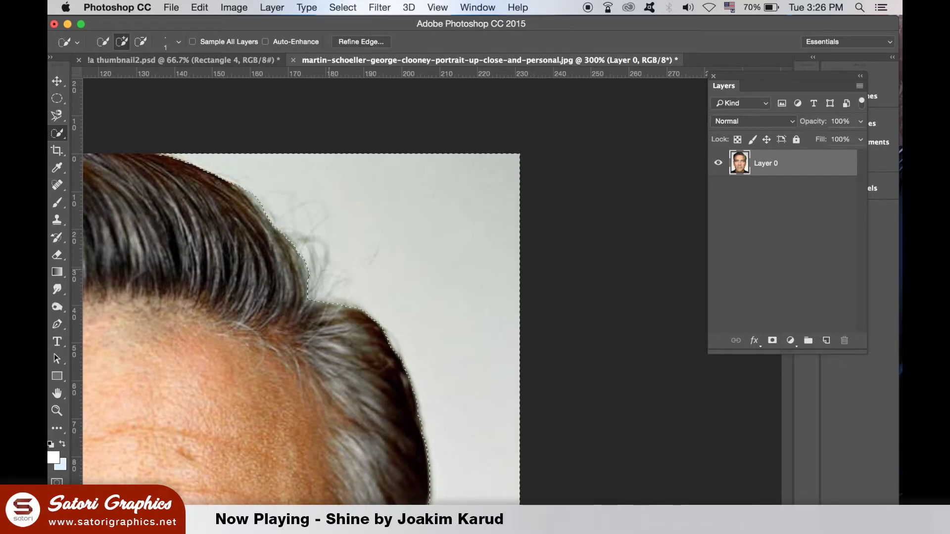
scroll(383, 297, "down", 6)
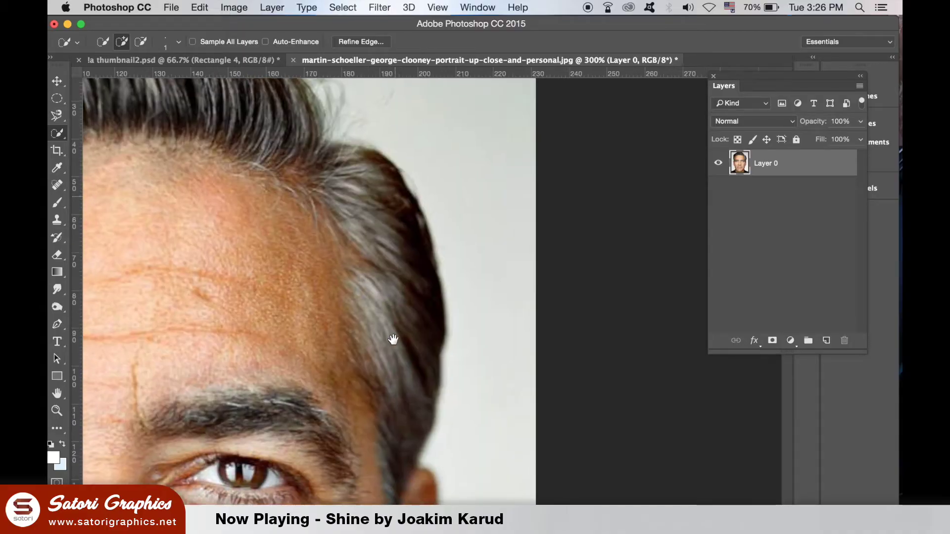
scroll(386, 209, "down", 5)
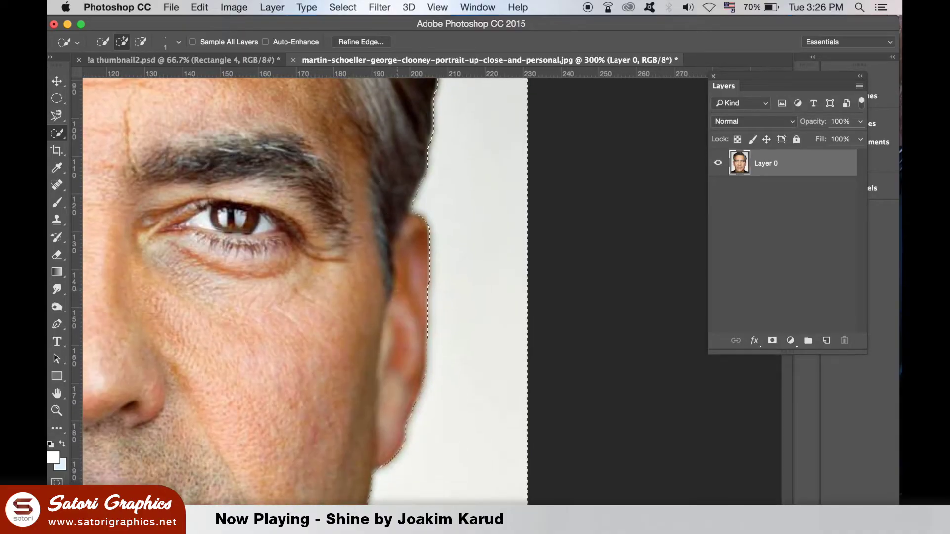
scroll(409, 347, "down", 10)
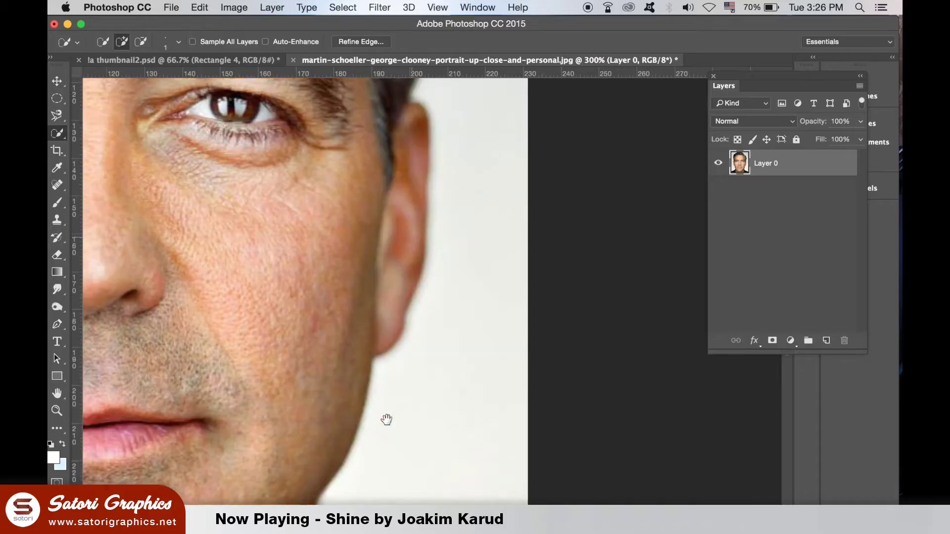
scroll(389, 358, "down", 3)
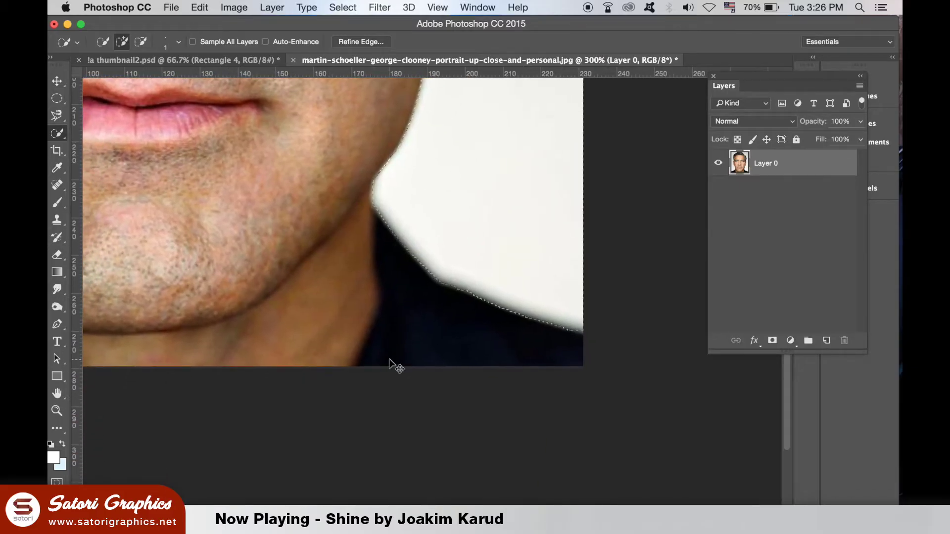
- Delete the selected light backdrop beside the head and deselect
key("super+minus")
key("super+minus")
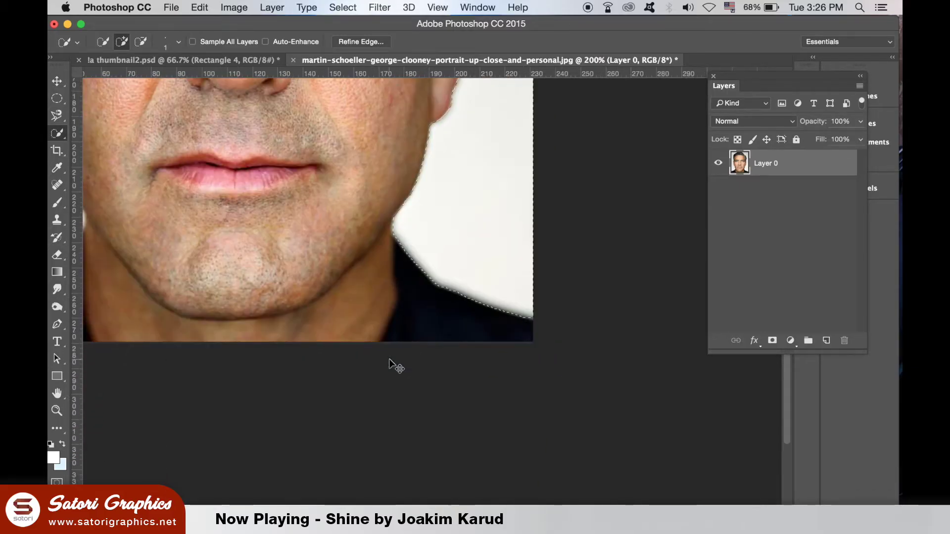
key("Delete")
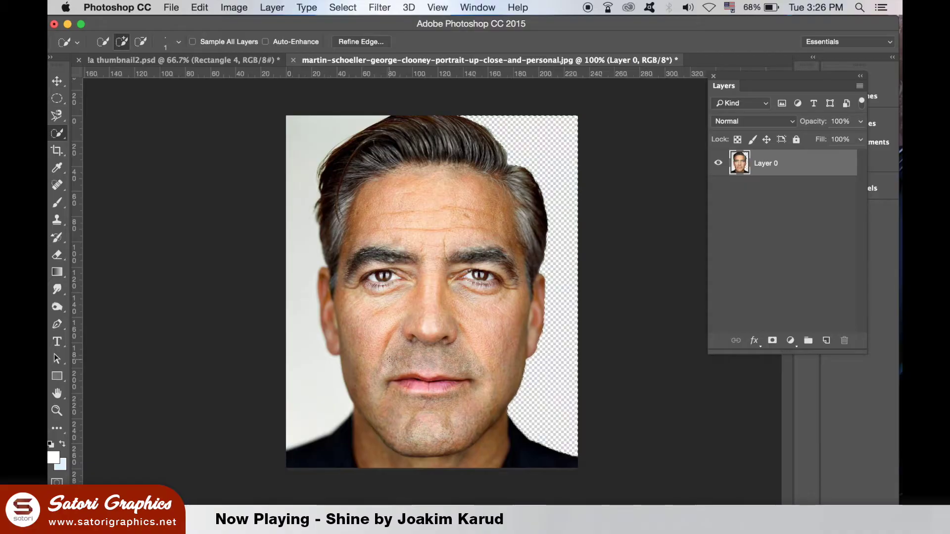
key("super+d")
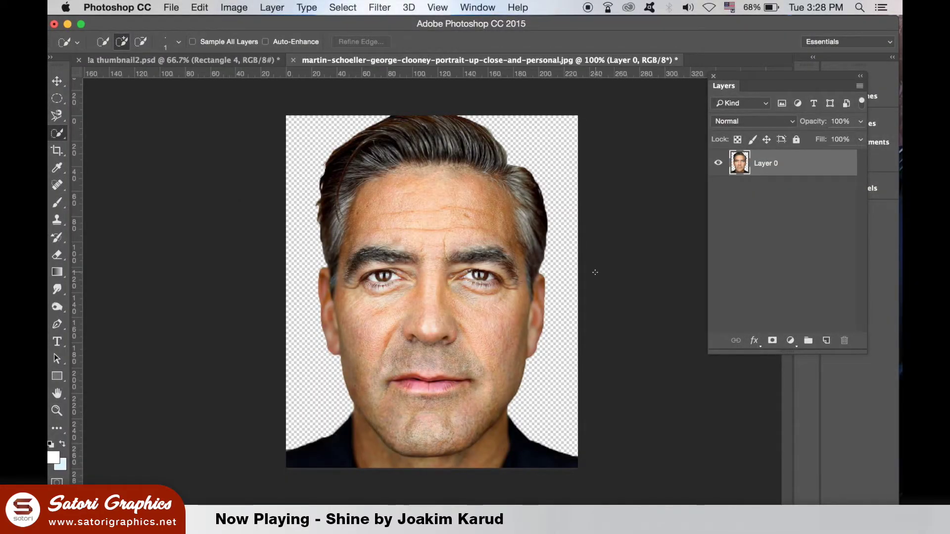
- Lower the portrait's saturation to -65 with Hue/Saturation and apply it
left_click(57, 80)
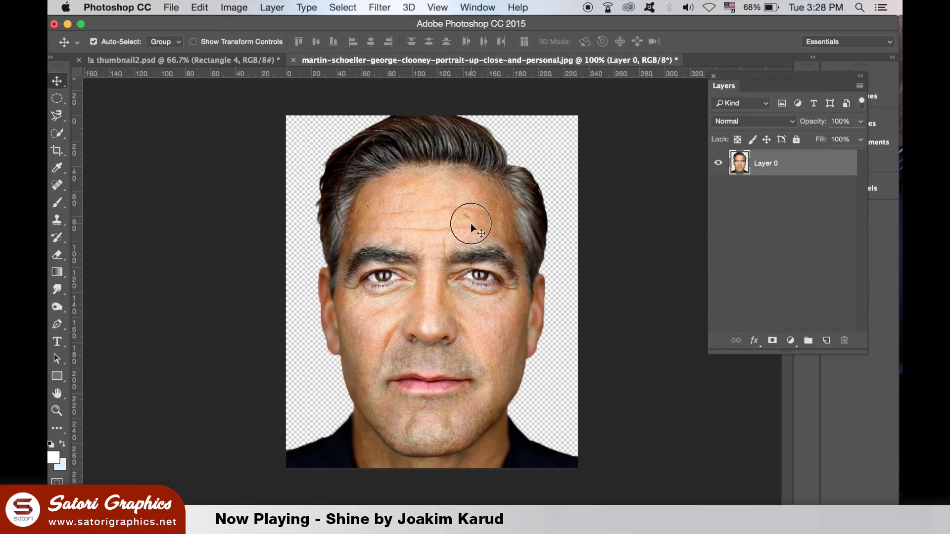
left_click(234, 6)
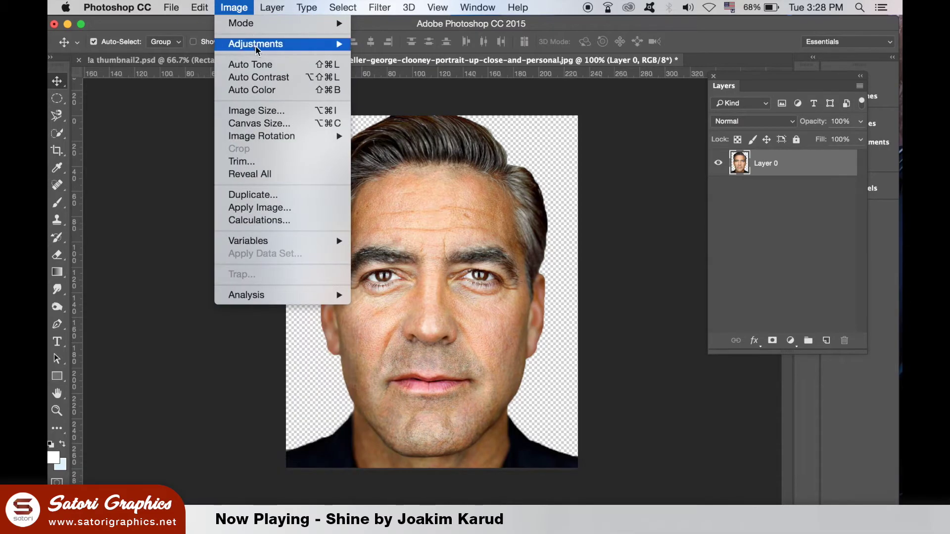
mouse_move(256, 44)
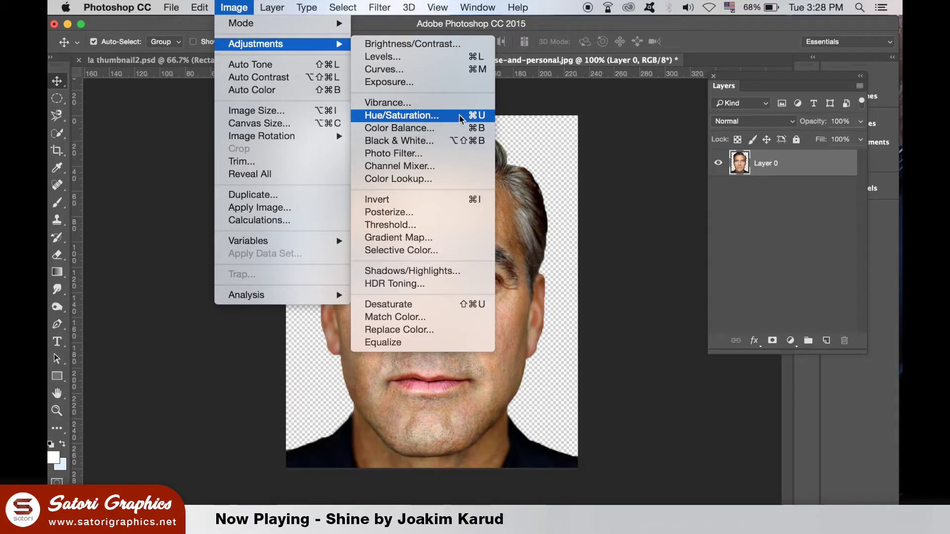
left_click(730, 302)
left_click_drag(725, 234, 674, 241)
left_click_drag(731, 272, 721, 271)
left_click(858, 141)
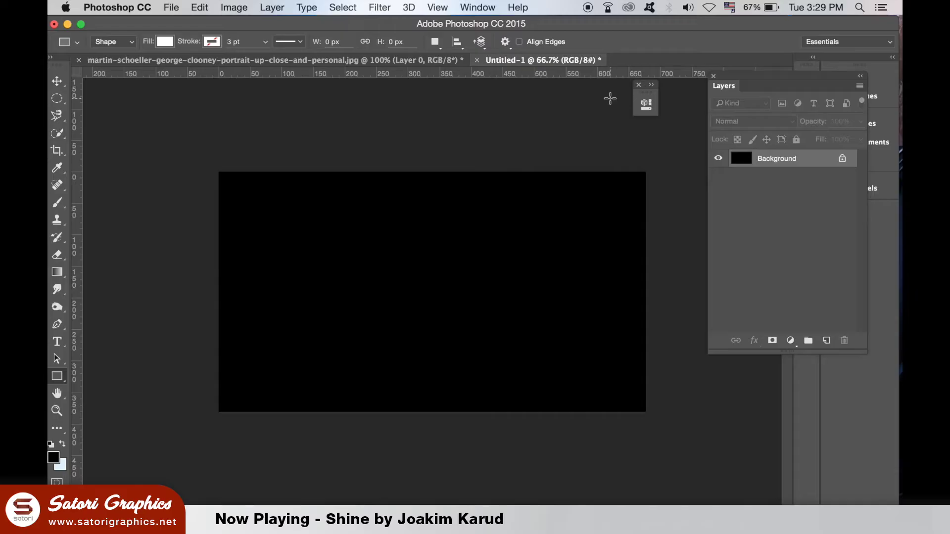
- Drag the portrait onto the black Untitled-1 canvas and enlarge it to about 110%
left_click(57, 80)
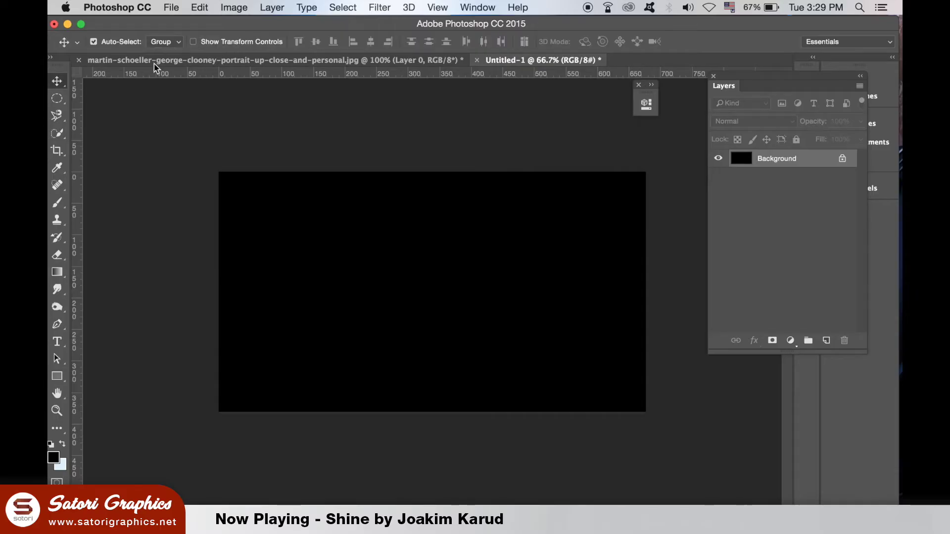
left_click(207, 59)
left_click_drag(429, 246, 442, 268)
key("super+t")
left_click_drag(525, 179, 535, 177)
key("Return")
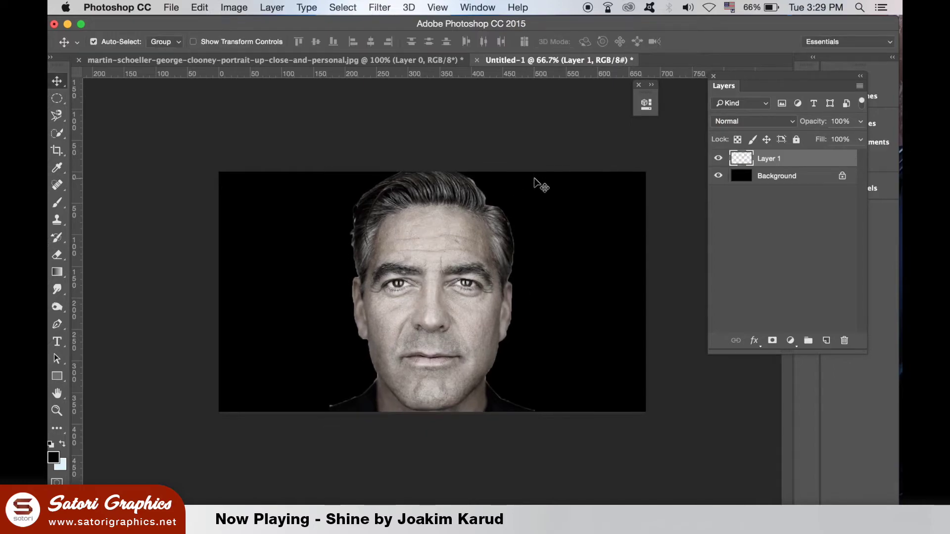
- View the canvas at 100% and pick the Eraser with a soft 41 px brush
key("super+1")
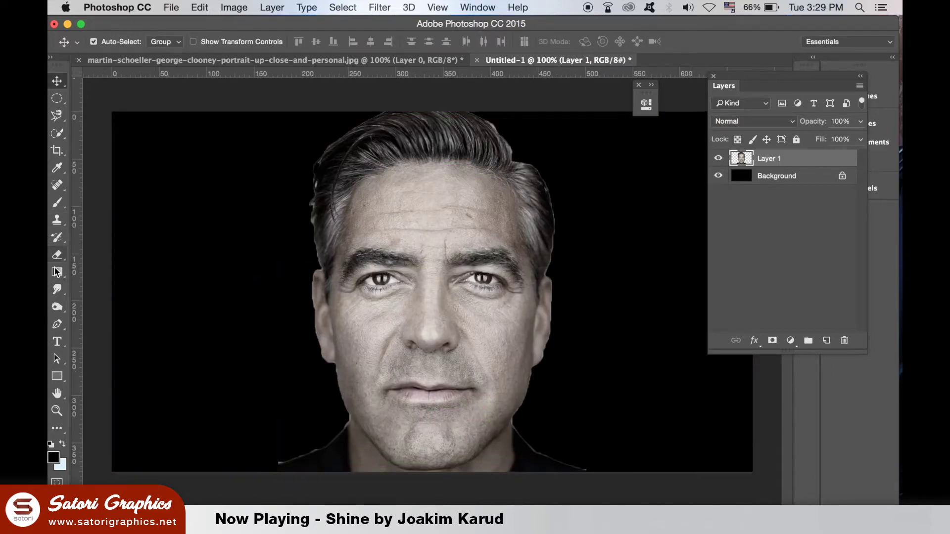
left_click(57, 255)
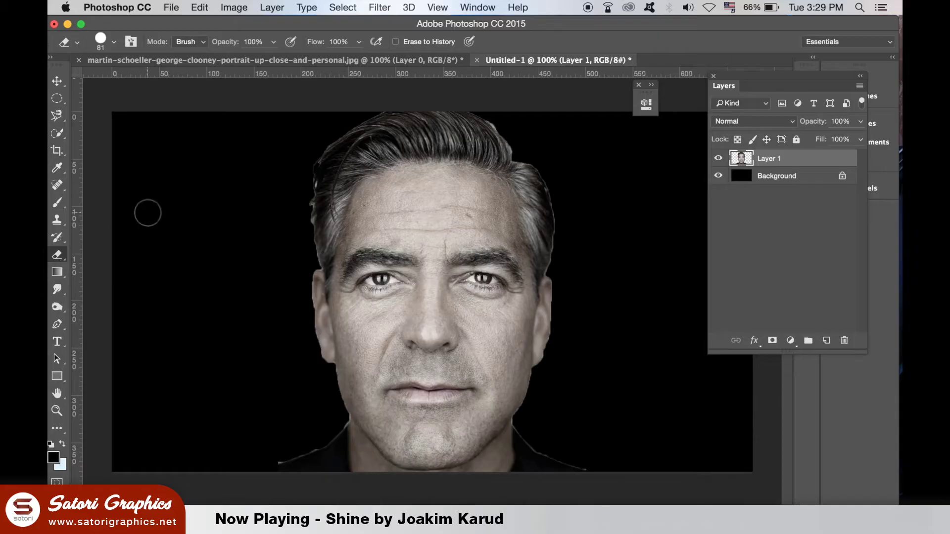
left_click(113, 42)
left_click(94, 142)
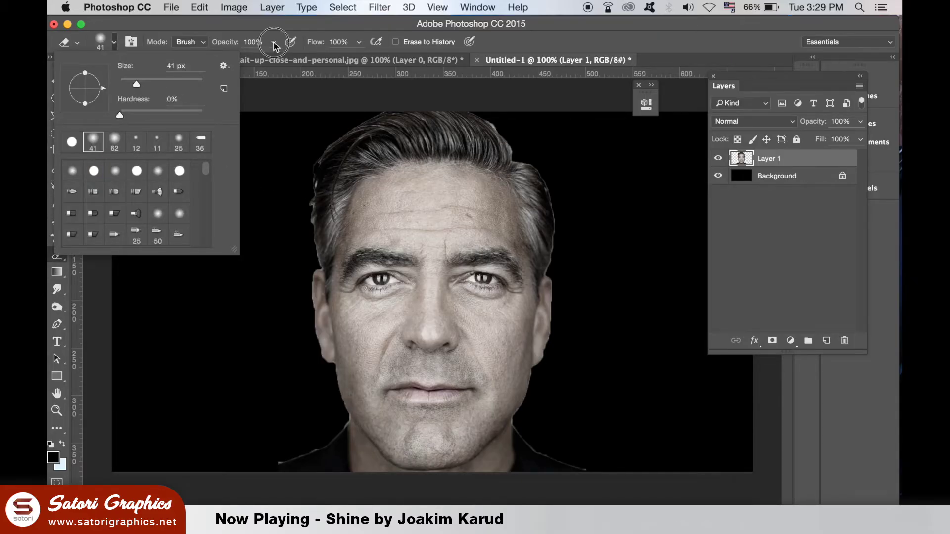
- Set eraser opacity to 24% and erase stray light strands along the hairline
key("Return")
key("2")
key("4")
key("super+plus")
scroll(407, 328, "up", 5)
scroll(407, 329, "left", 3)
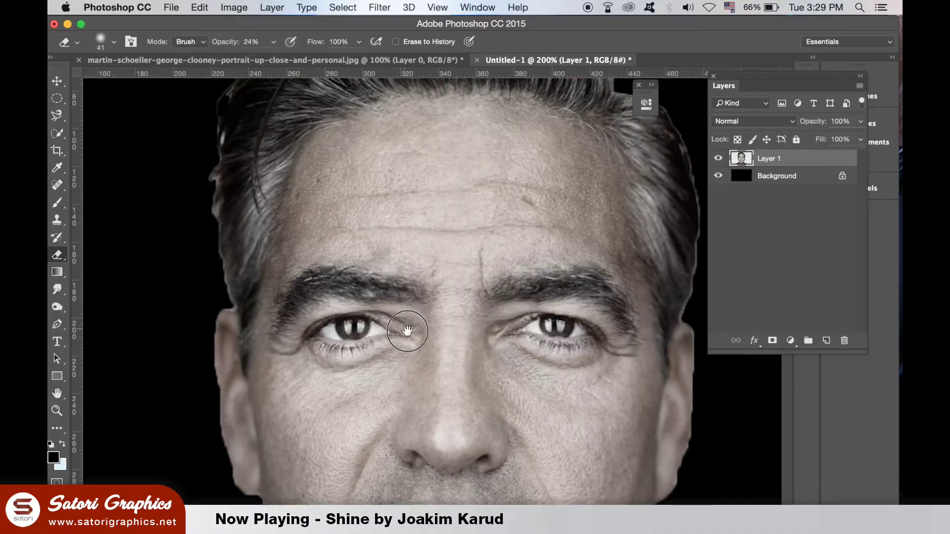
mouse_move(246, 169)
left_mouse_down()
mouse_move(248, 155)
mouse_move(244, 173)
left_mouse_up()
- With a smaller 9 px hard brush, erase the light fringe along the jaw and neck
key("bracketleft")
key("bracketleft")
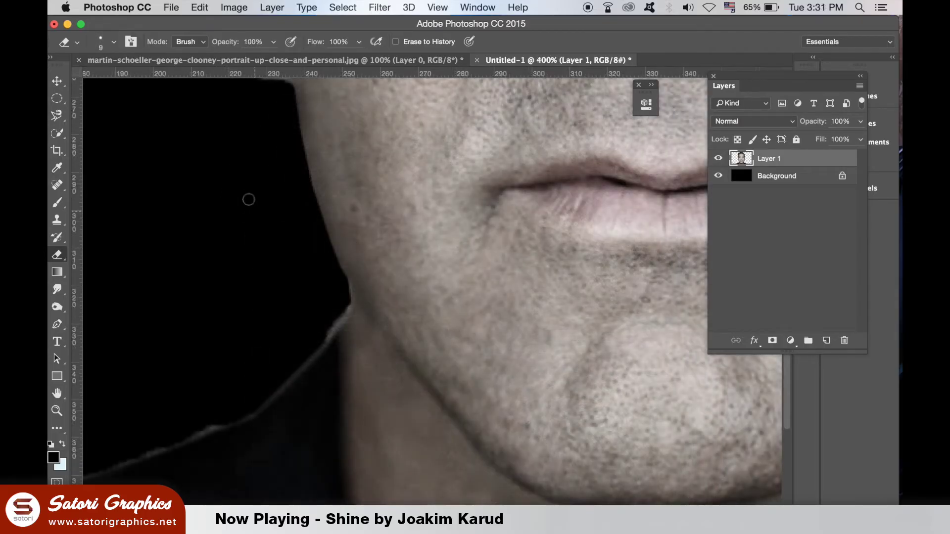
left_click(114, 41)
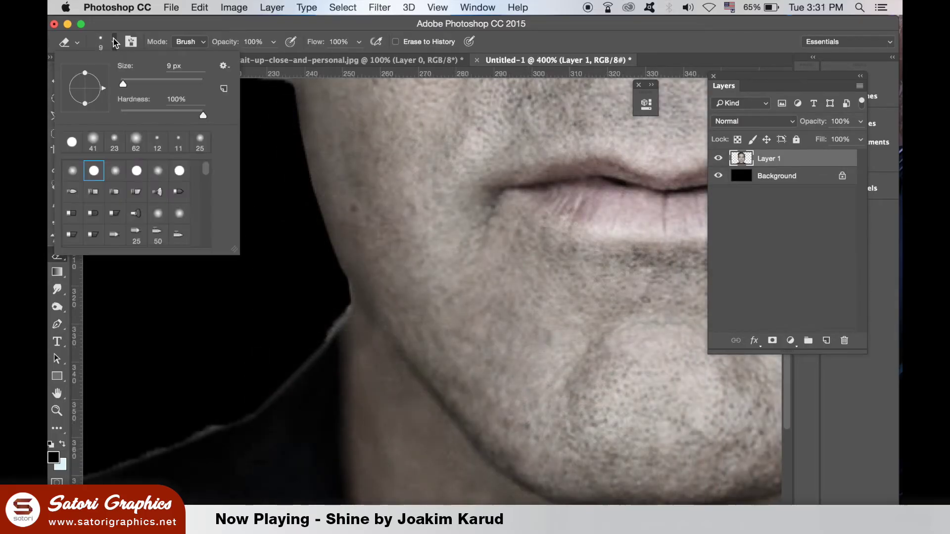
left_click(315, 379)
mouse_move(346, 285)
left_mouse_down()
mouse_move(348, 306)
mouse_move(284, 383)
left_mouse_up()
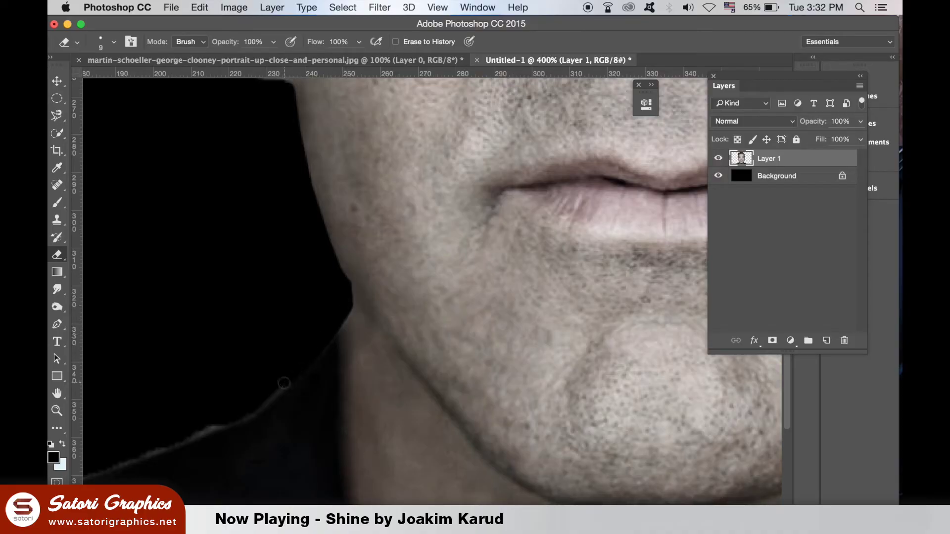
left_click_drag(260, 409, 204, 434)
left_click_drag(252, 371, 435, 162)
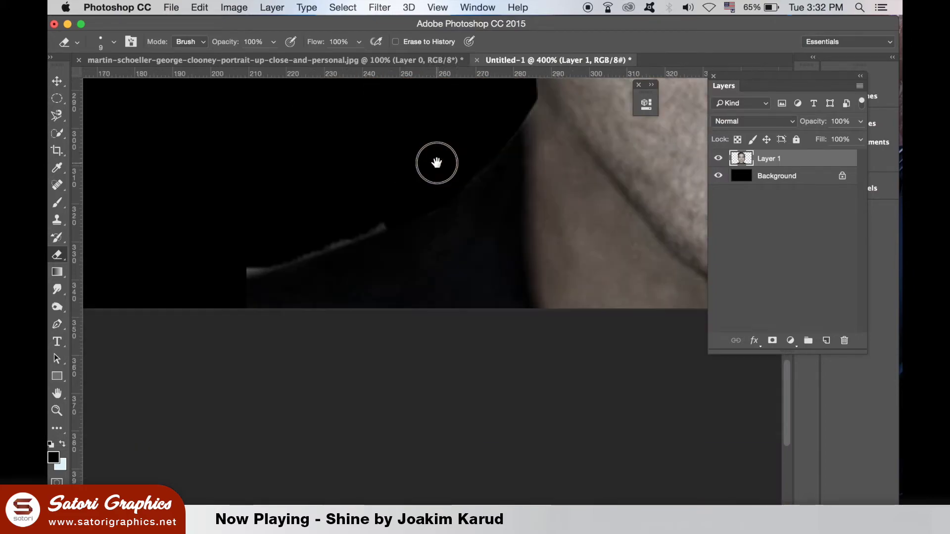
mouse_move(295, 259)
left_mouse_down()
mouse_move(238, 277)
mouse_move(248, 271)
left_mouse_up()
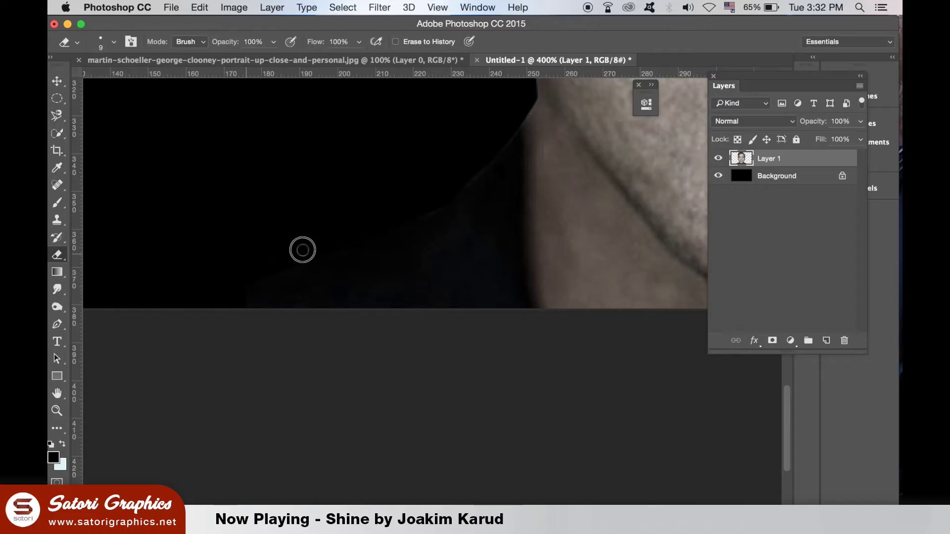
left_click_drag(359, 212, 344, 335)
left_click_drag(363, 124, 365, 381)
left_click_drag(361, 146, 360, 254)
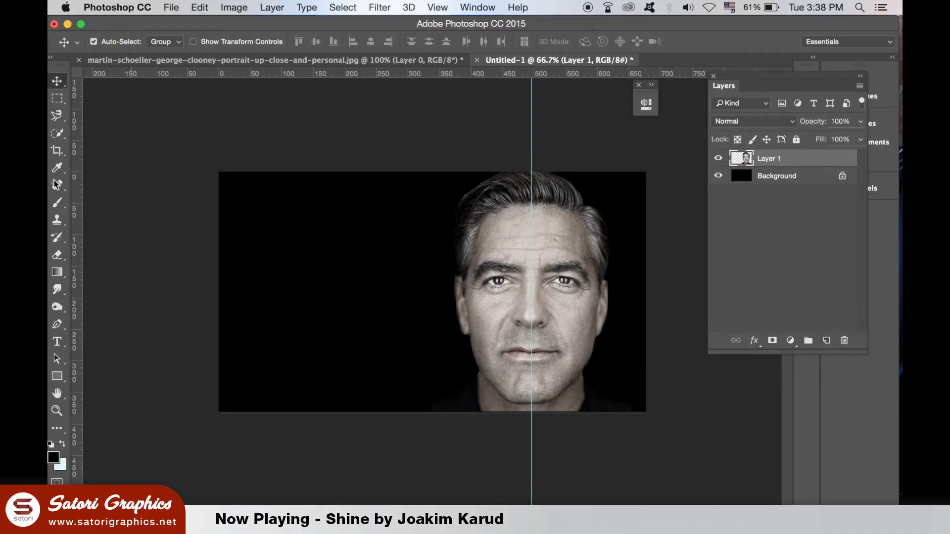
- Erase a thin black line down the centre of the face
left_click(57, 272)
left_click(57, 254)
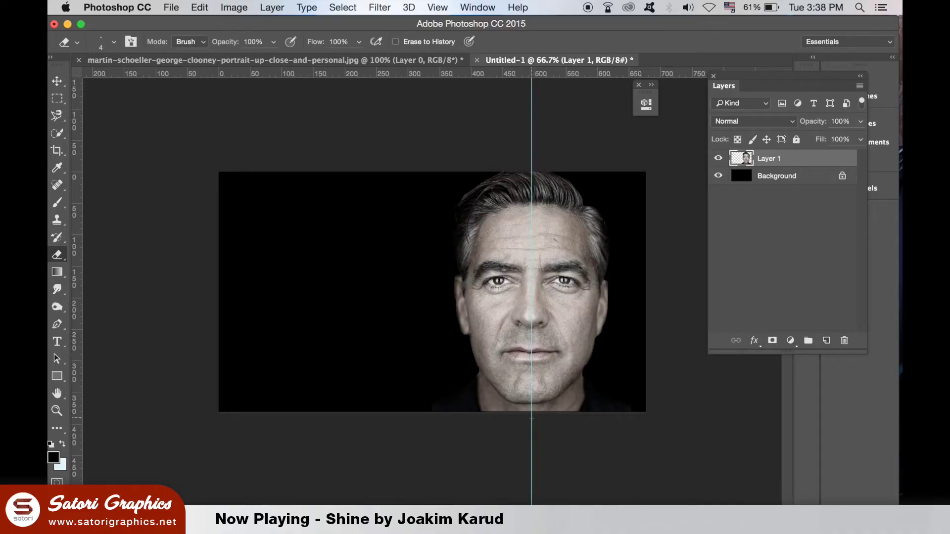
left_click_drag(531, 381, 533, 186)
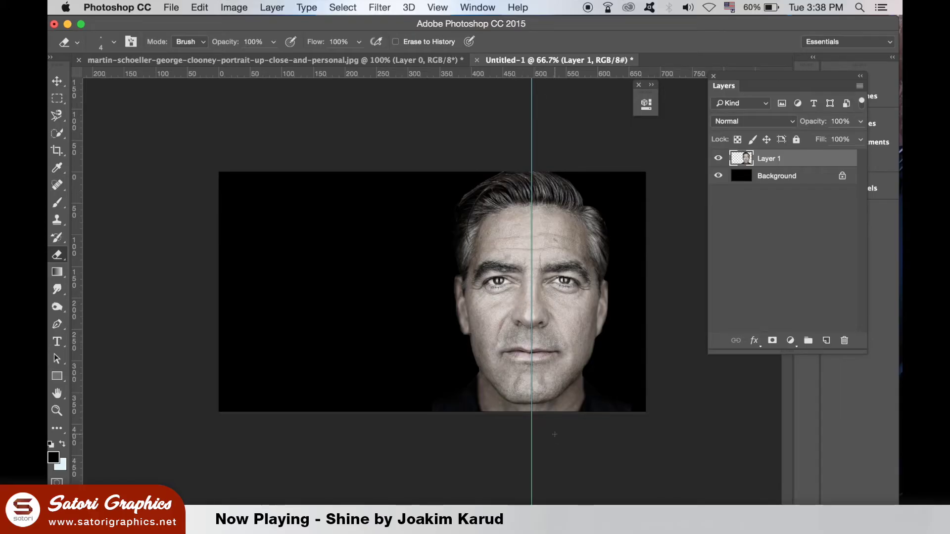
- Move the guide aside and Alt-drag a duplicate face left as Layer 1 copy
left_click(57, 81)
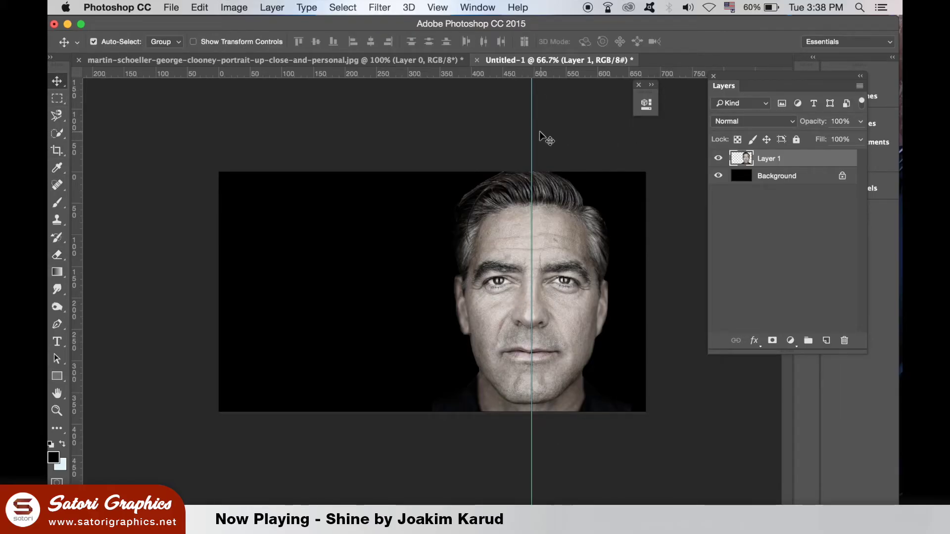
left_click_drag(529, 126, 265, 181)
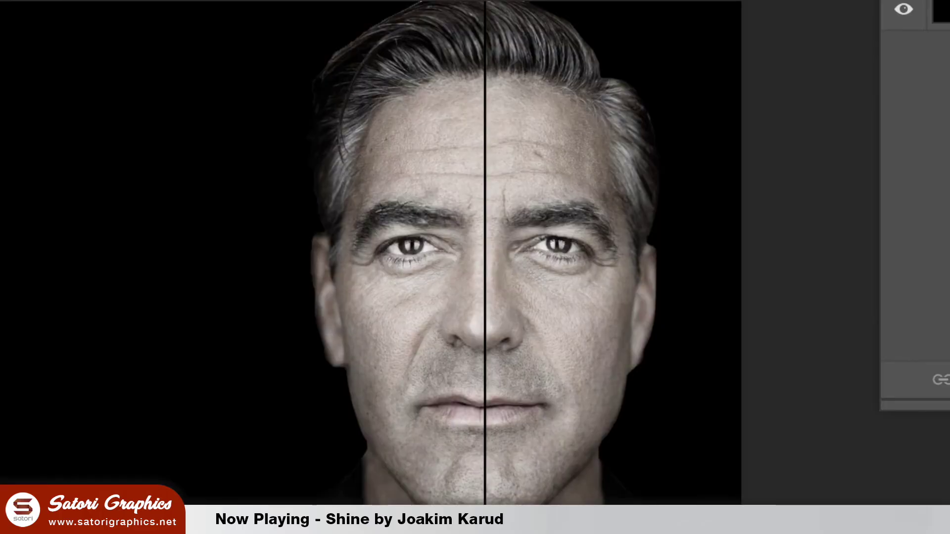
left_click_drag(265, 180, 140, 178)
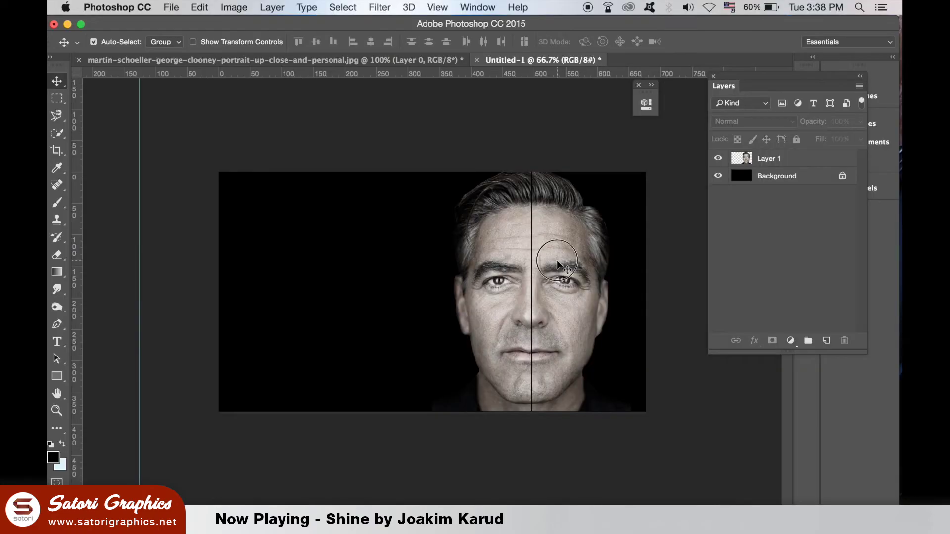
left_click_drag(556, 259, 382, 263)
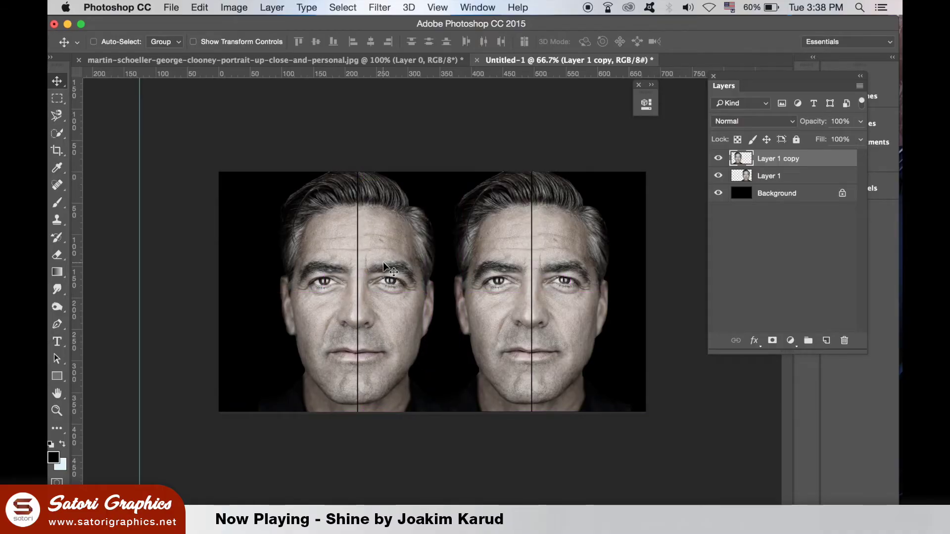
- Marquee and delete the right half of the left face copy, then select Layer 1
key("super+equal")
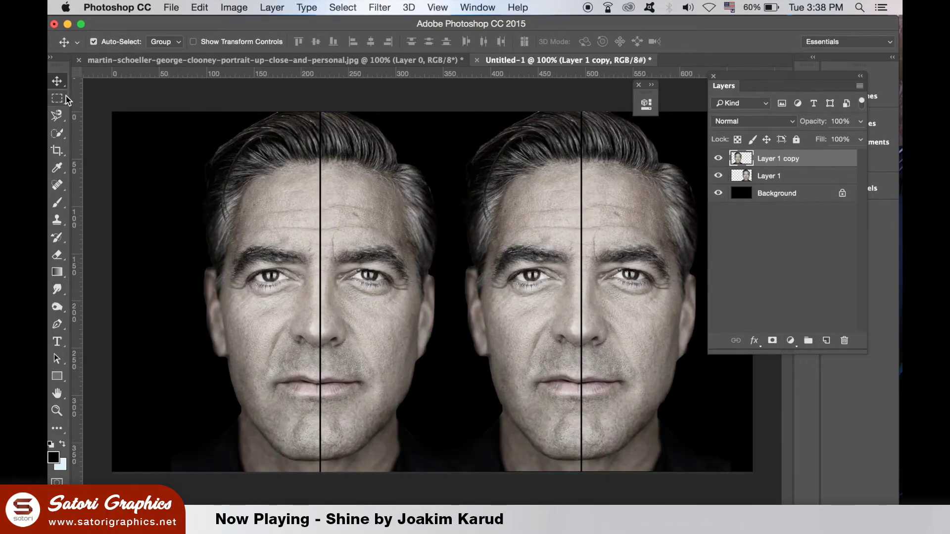
left_click(62, 99)
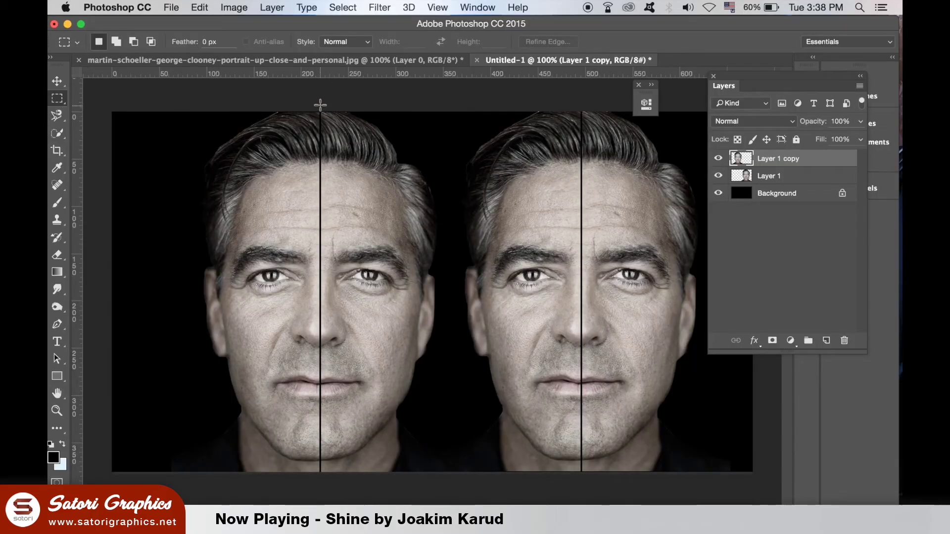
left_click_drag(320, 103, 503, 472)
key("Delete")
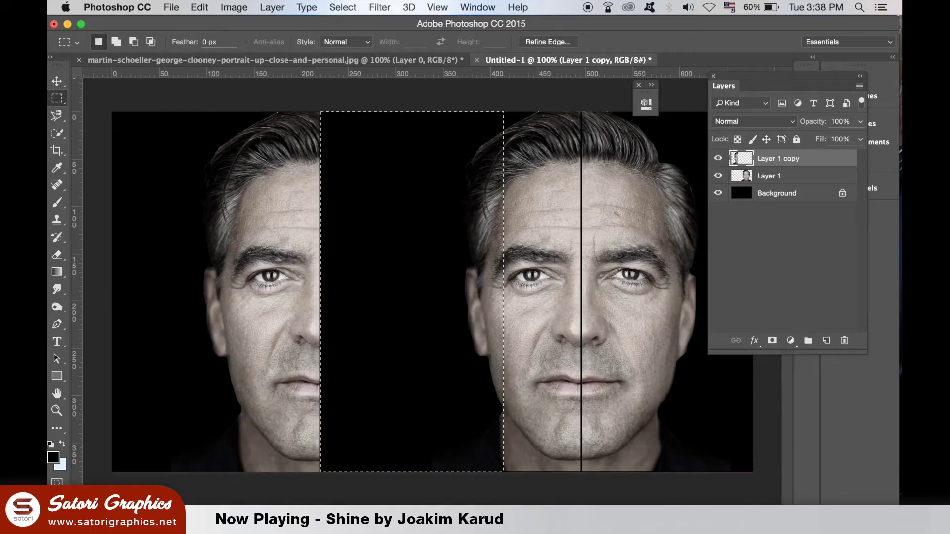
key("ctrl+d")
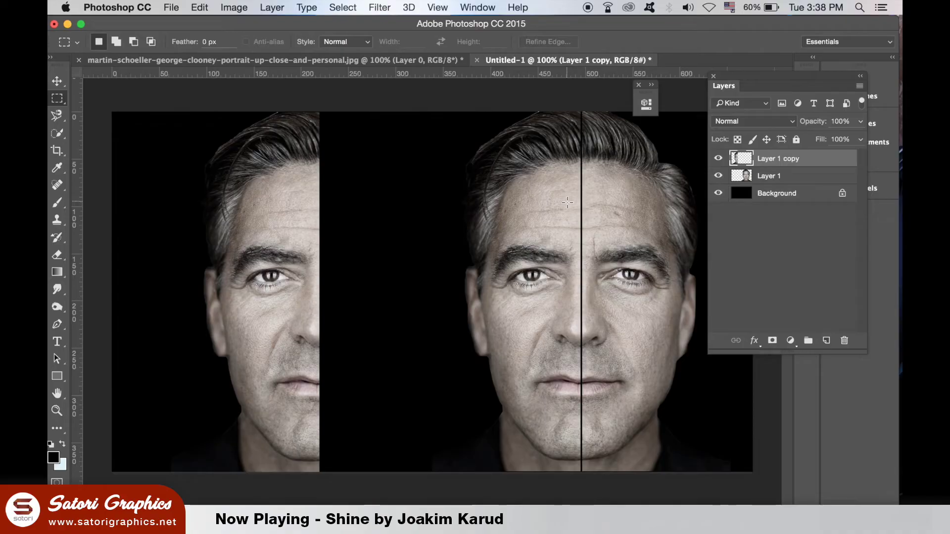
left_click(58, 81)
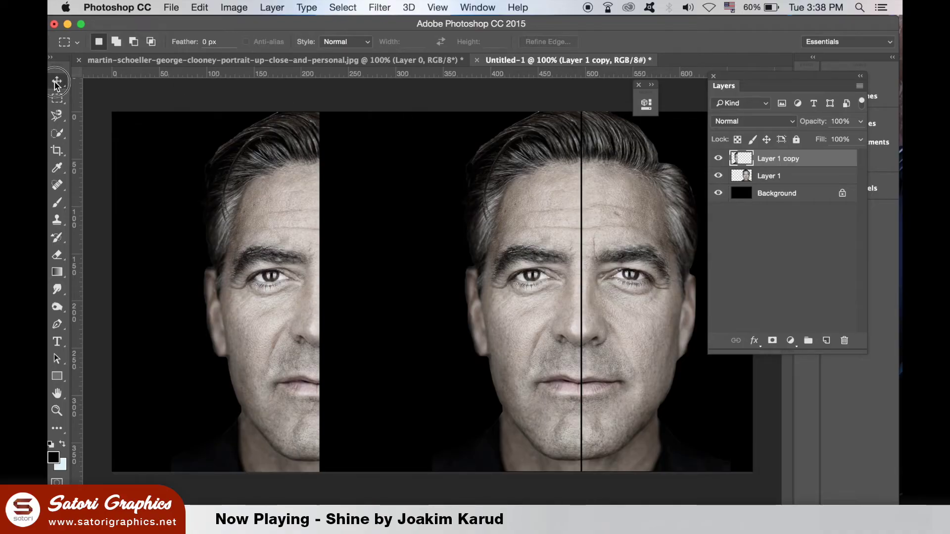
left_click(578, 226)
- Marquee and delete the left half of the right-hand face, then deselect
left_click(57, 98)
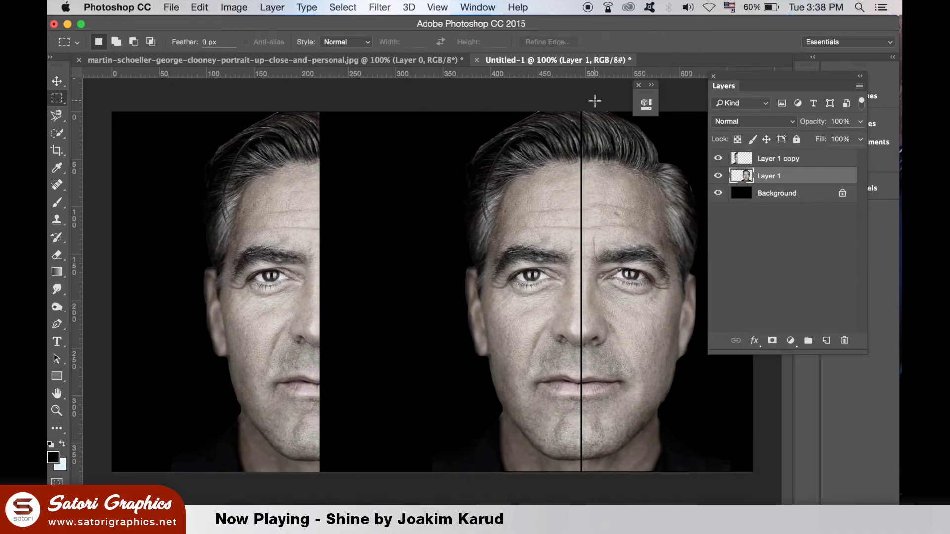
left_click_drag(417, 112, 581, 489)
key("BackSpace")
key("super+d")
- Select the left half-face layer and slide it toward the centre
left_click(57, 81)
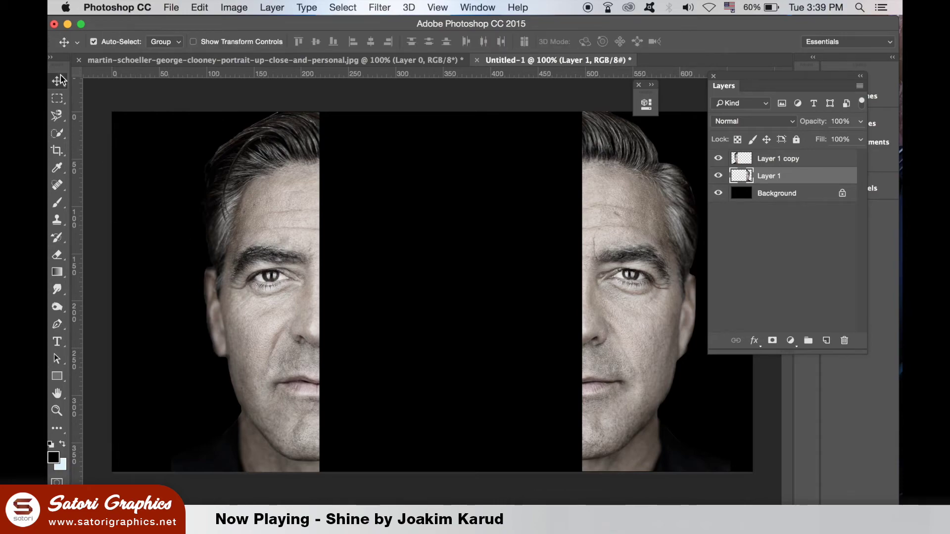
left_click(287, 220)
left_click(609, 150, "shift")
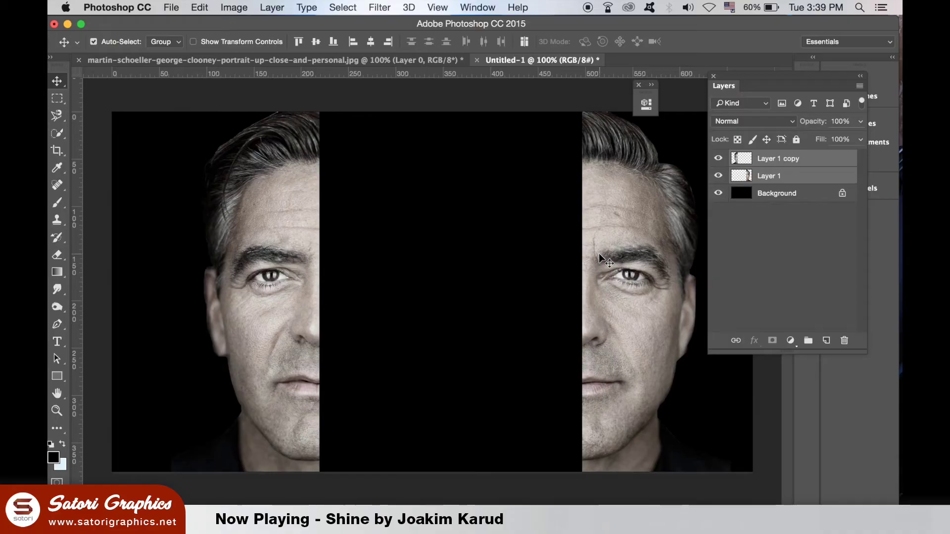
left_click(415, 178)
left_click_drag(307, 203, 556, 208)
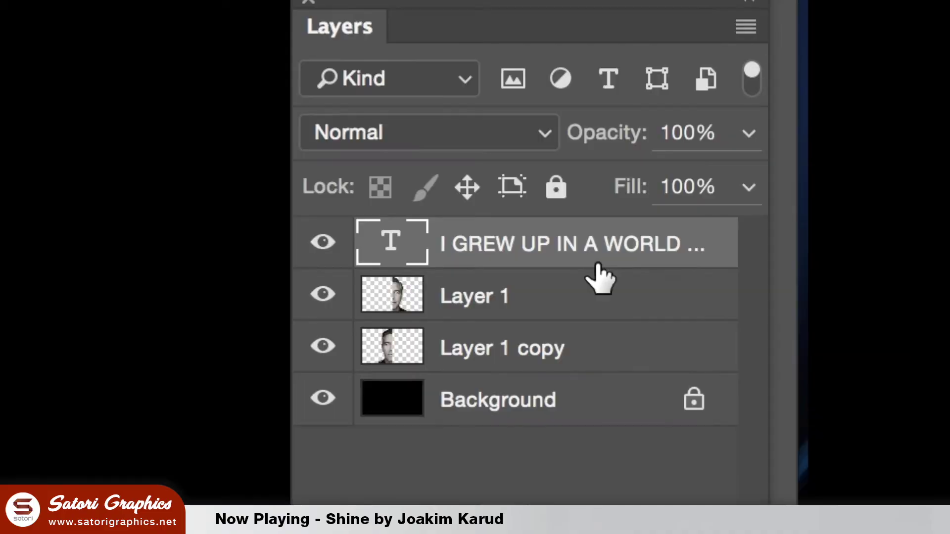
- Move the white text layer down between Layer 1 and Layer 1 copy in the layer stack
left_click_drag(833, 297, 833, 319)
- Move the text layer below Layer 1 and clip Layer 1 to it so the face fills the letters
left_click_drag(601, 310, 601, 307)
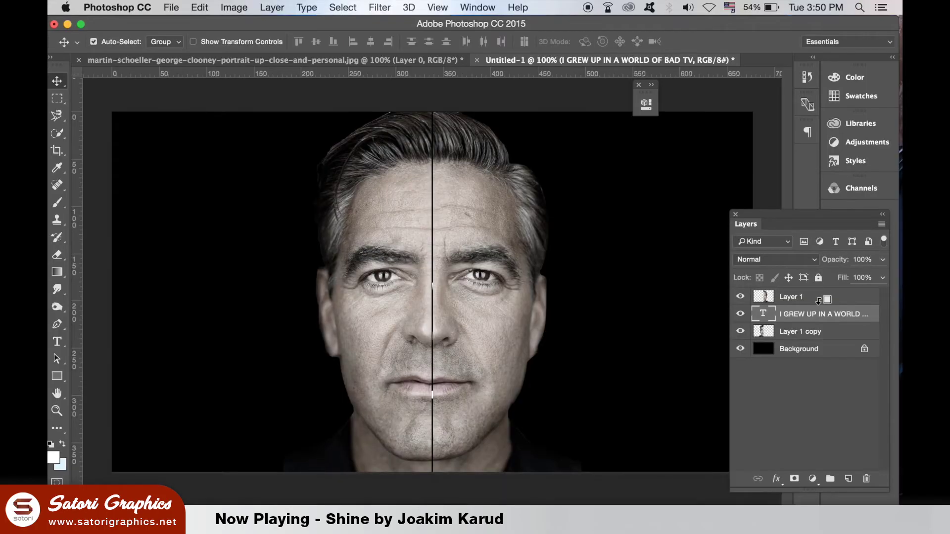
left_click(563, 267, "alt")
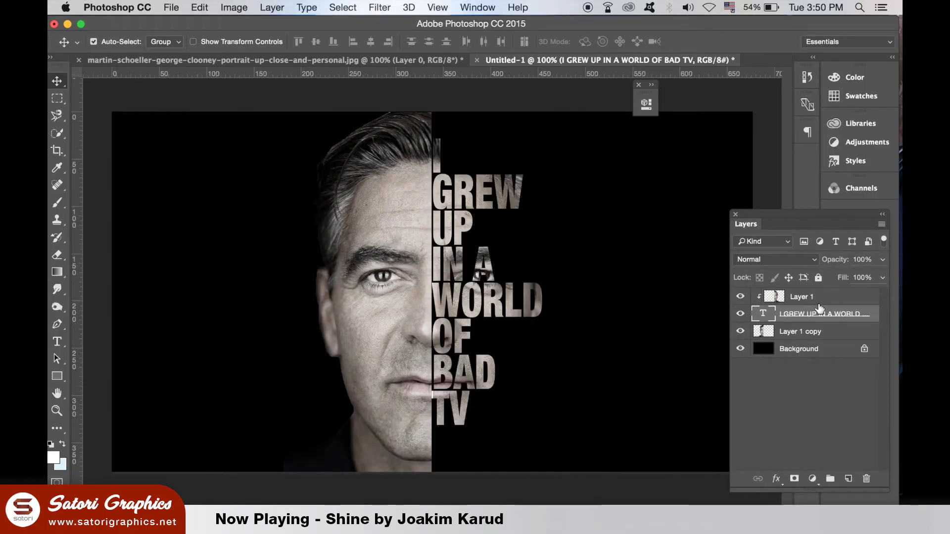